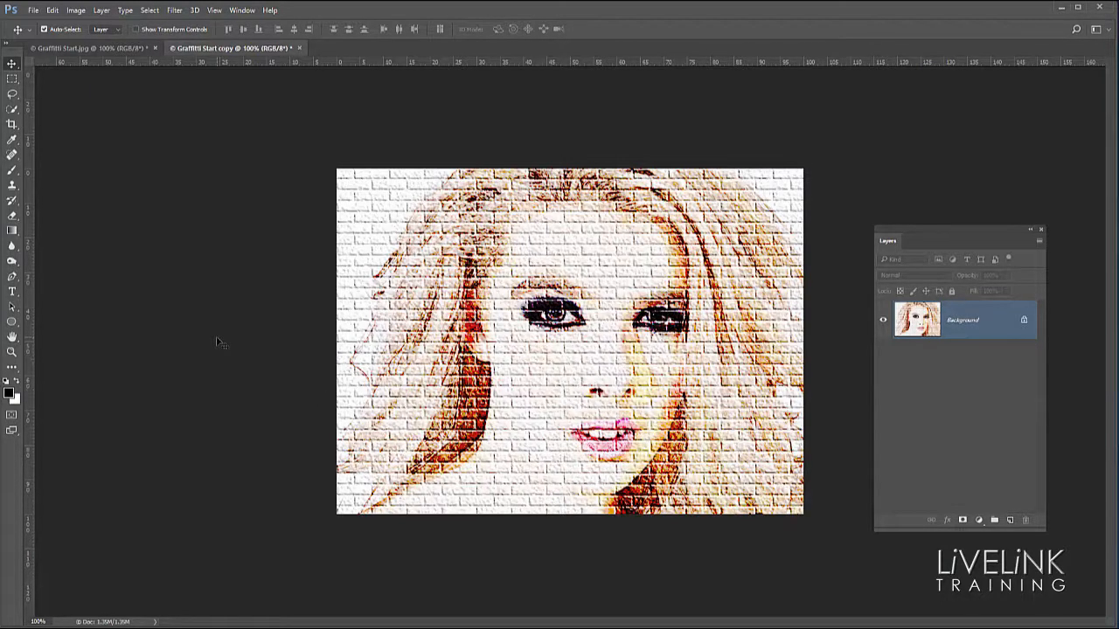
# Switch to the Graffitti Start.jpg document, duplicate its Background layer and rename the duplicate as Pencil.
pyautogui.click(92, 48)
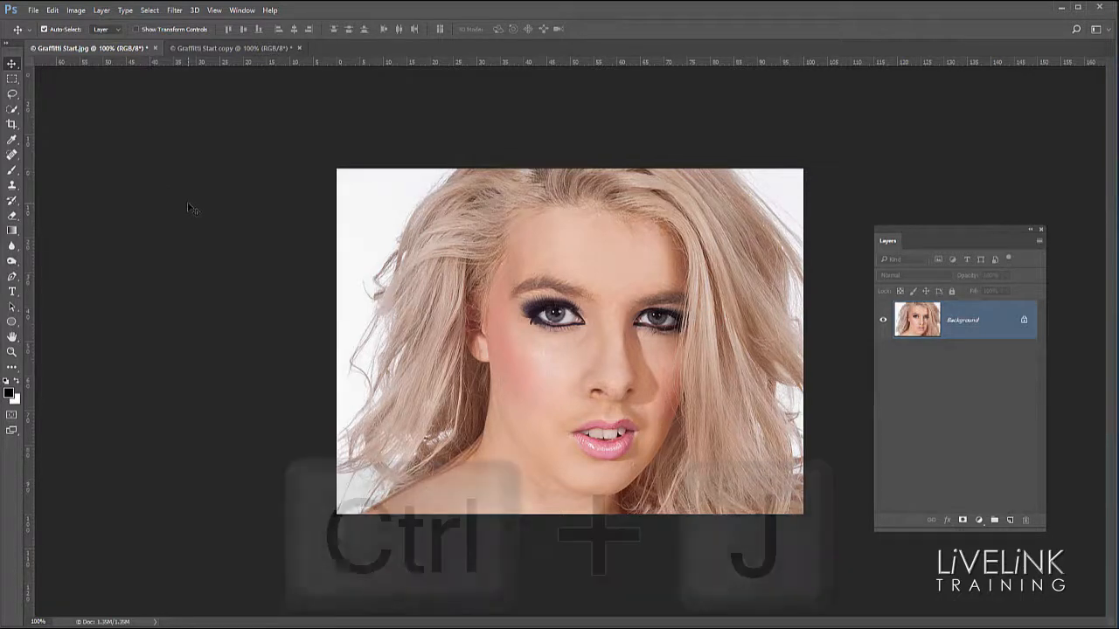
pyautogui.press('ctrl')
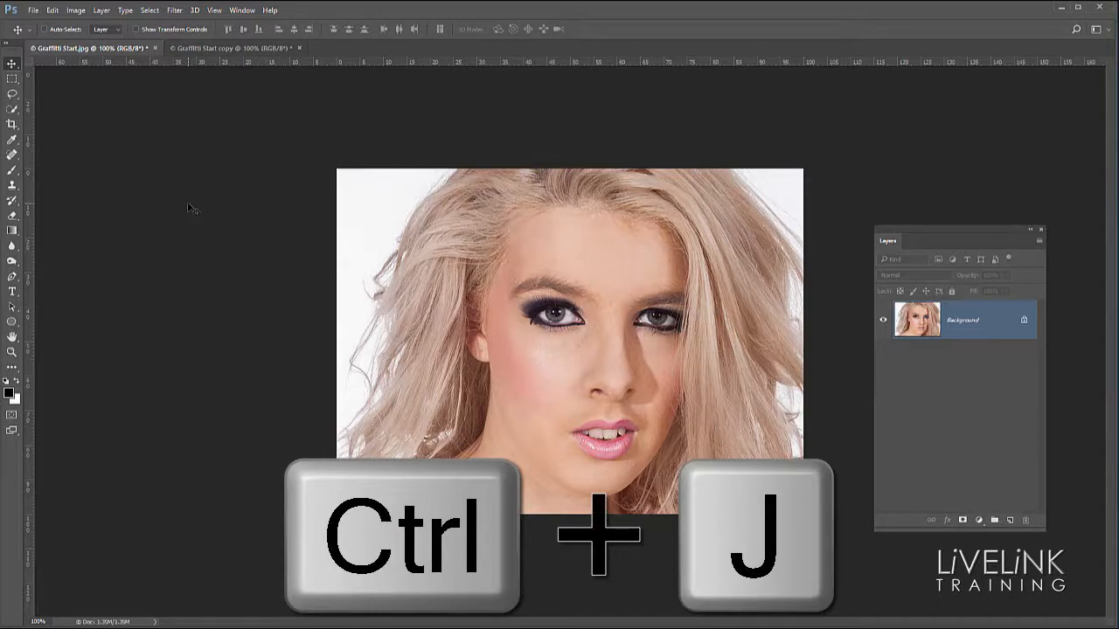
pyautogui.hotkey('ctrl', 'j')
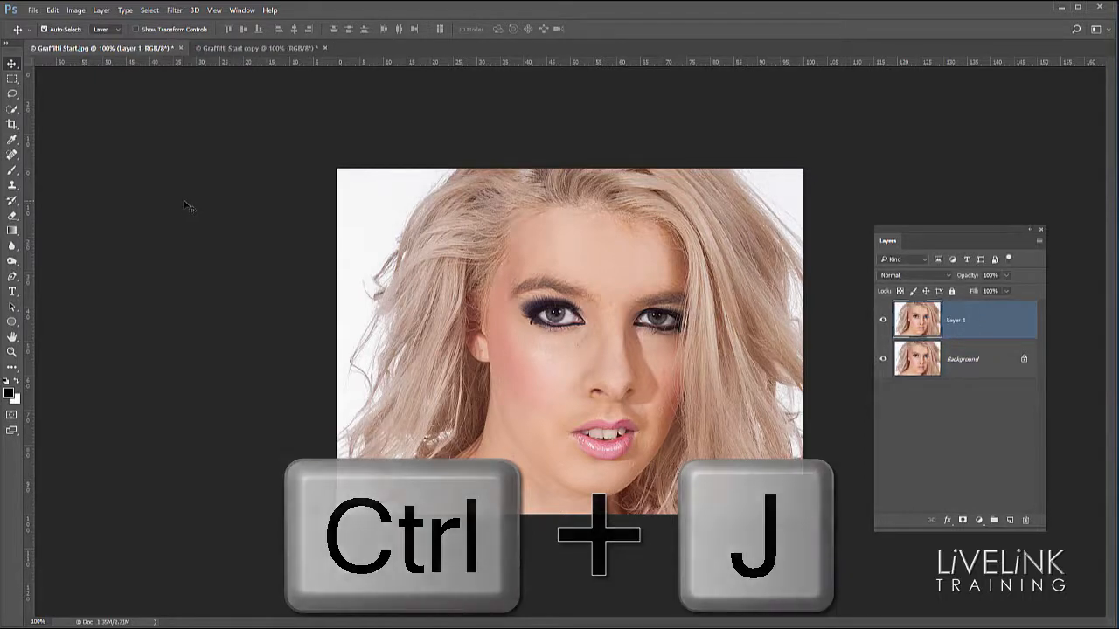
pyautogui.doubleClick(957, 322)
pyautogui.write('p')
pyautogui.press('Return')
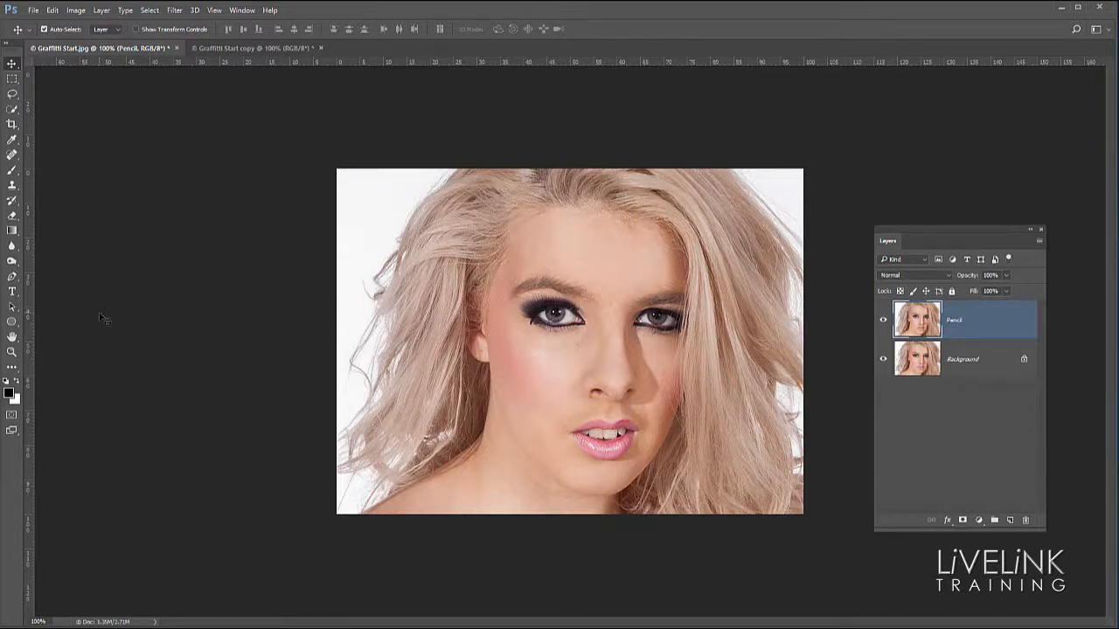
# Apply the Find Edges stylize filter to the Pencil layer.
pyautogui.click(174, 9)
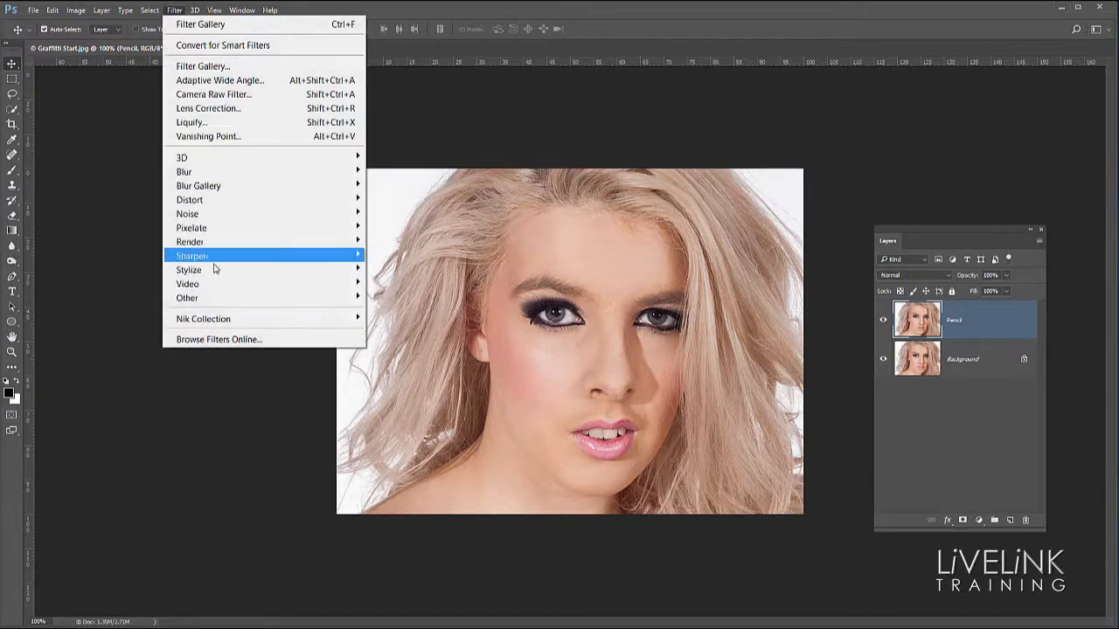
pyautogui.moveTo(219, 269)
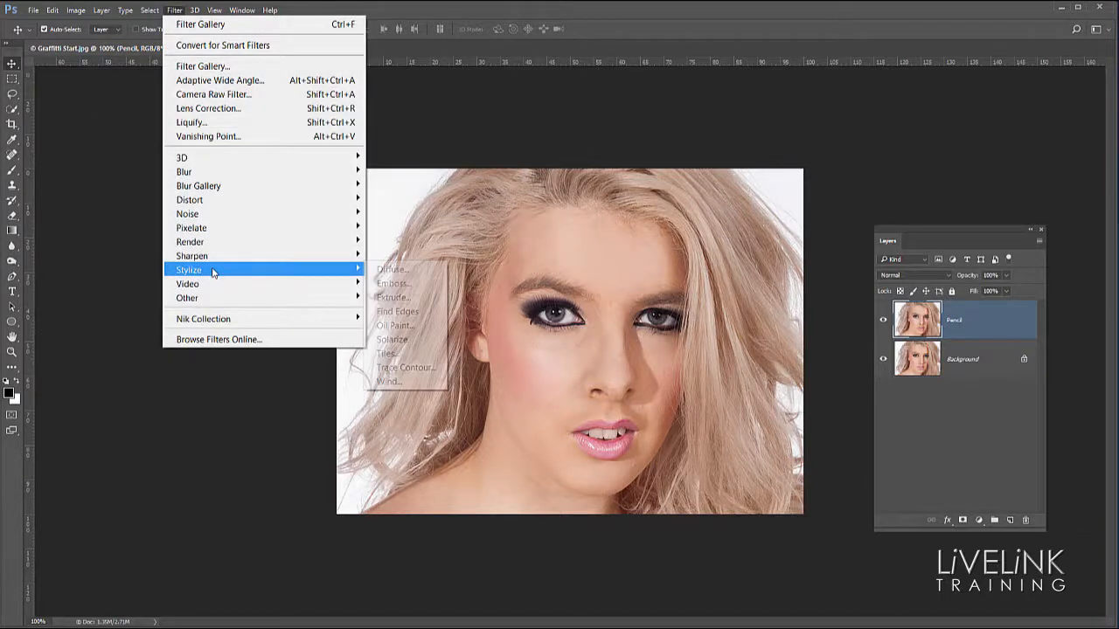
pyautogui.click(400, 312)
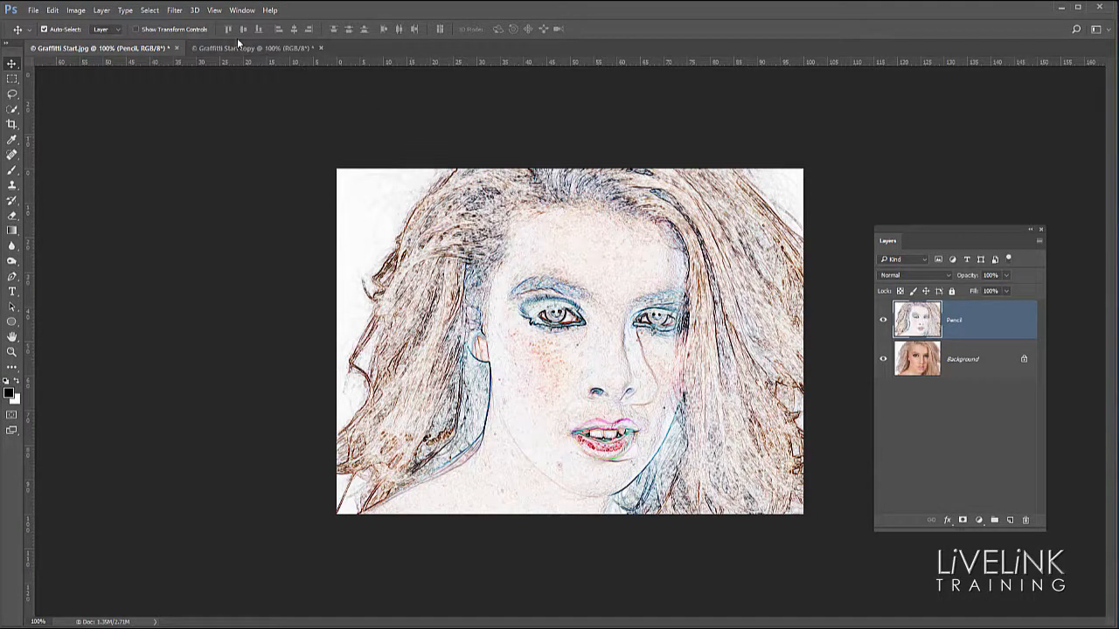
# Apply a Gaussian Blur with a radius of 1.0 pixel to the Pencil layer.
pyautogui.click(174, 12)
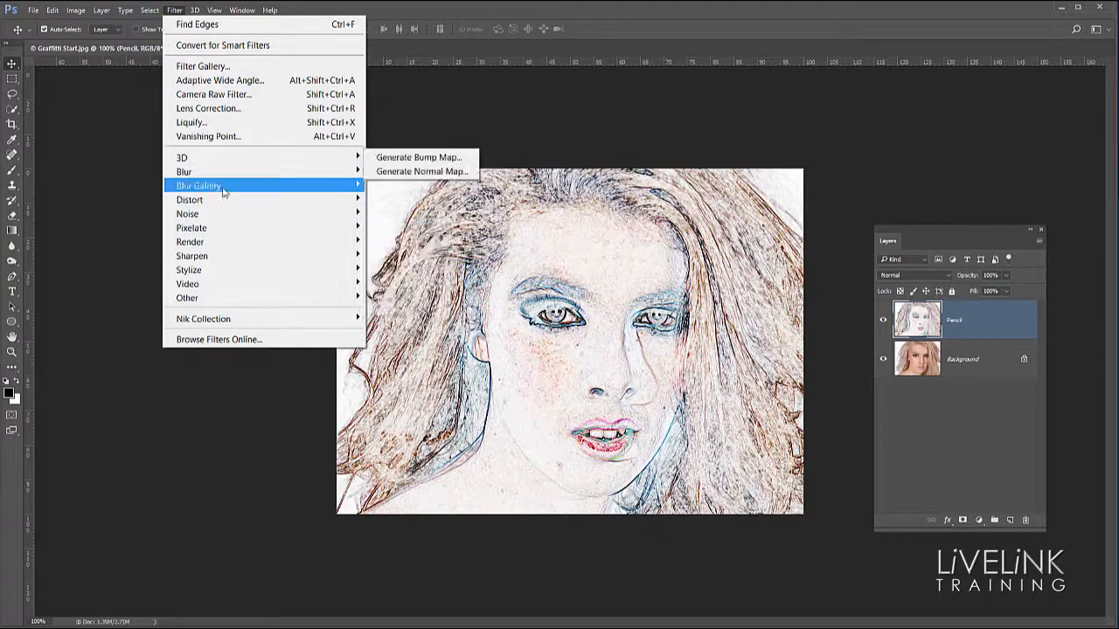
pyautogui.moveTo(221, 175)
pyautogui.click(404, 227)
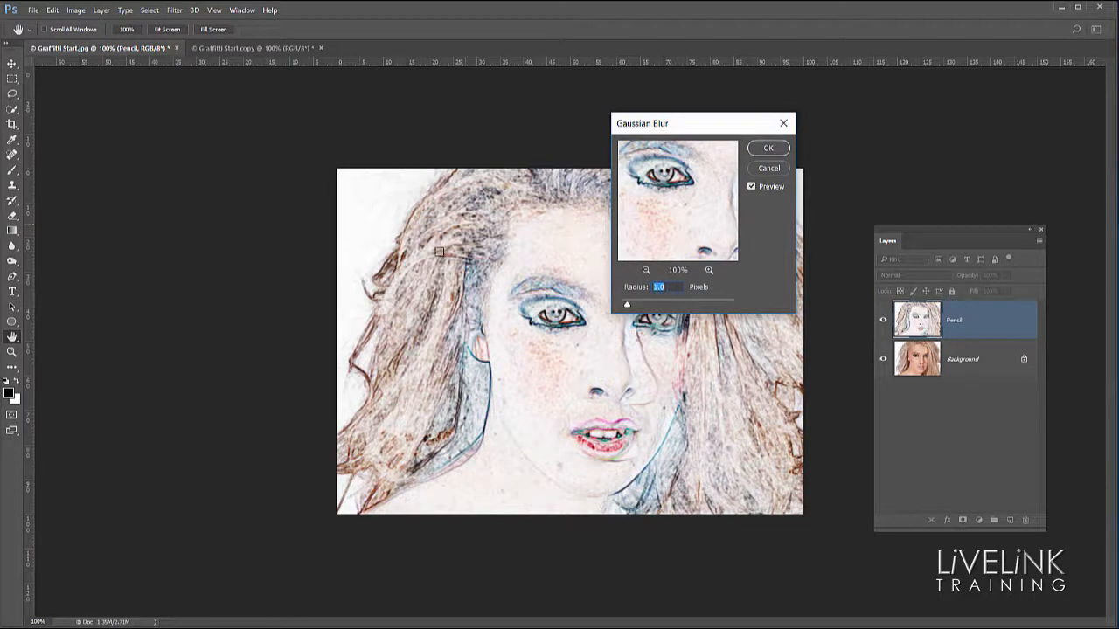
pyautogui.click(769, 149)
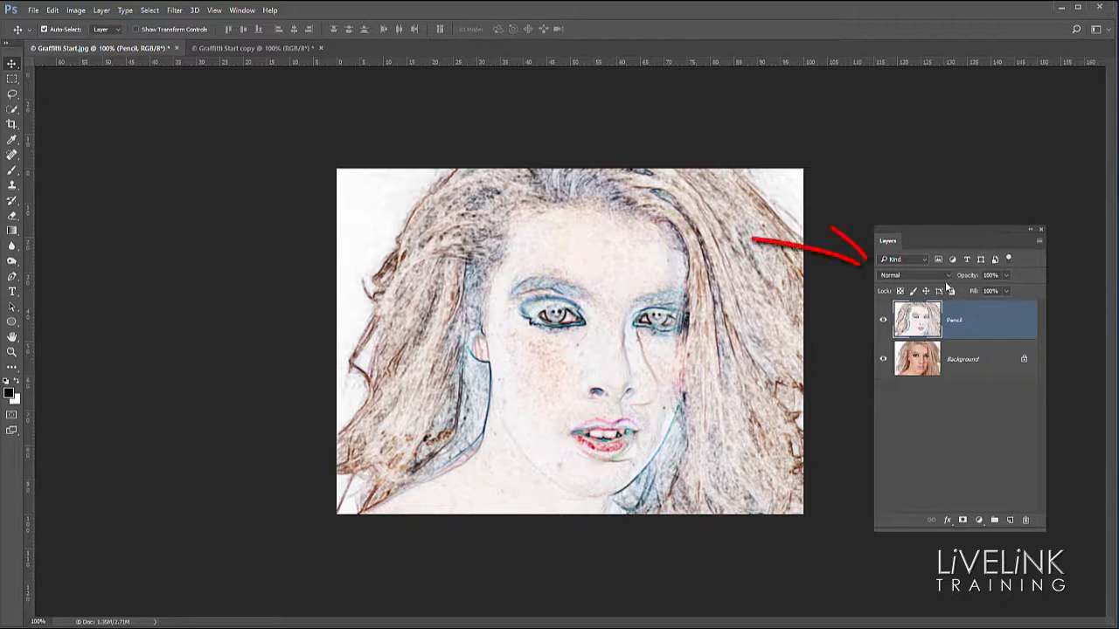
# Set the Pencil layer's blend mode to Overlay and merge it down into the Background.
pyautogui.click(949, 276)
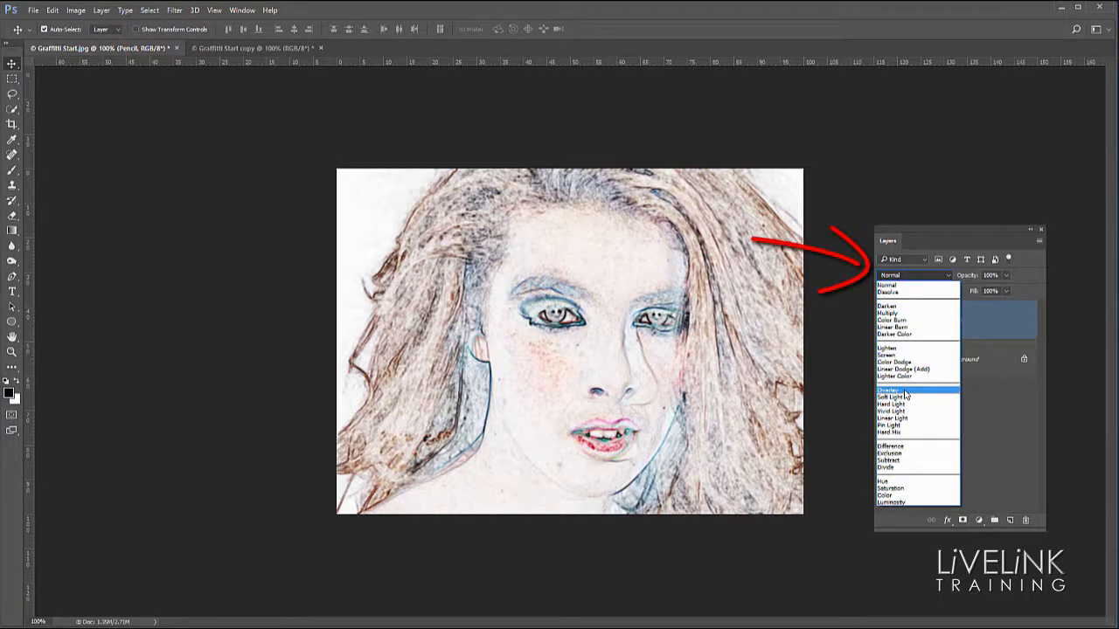
pyautogui.click(903, 391)
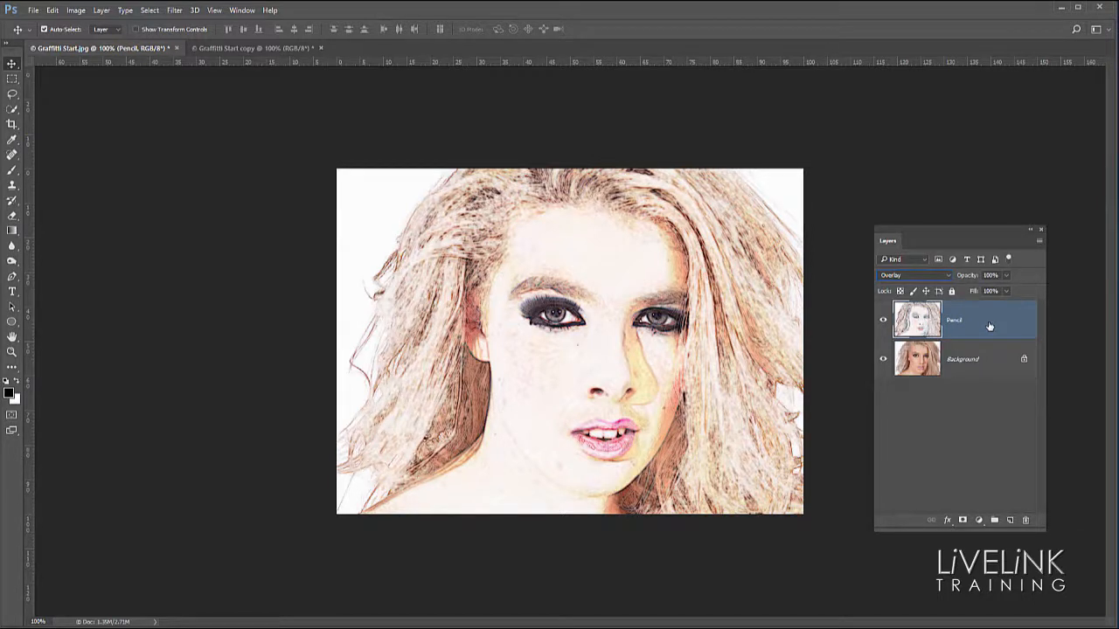
pyautogui.hotkey('ctrl', 'e')
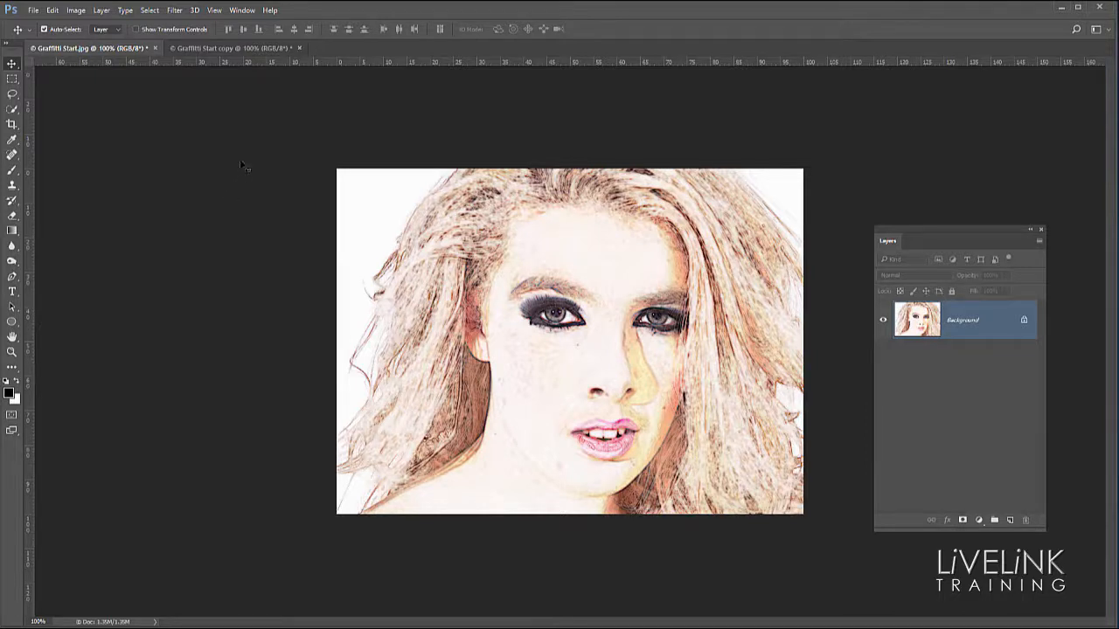
# Apply the Texturizer filter to the portrait with the Brick texture, scaling 187%, relief 10 and light from Top Right.
pyautogui.click(176, 10)
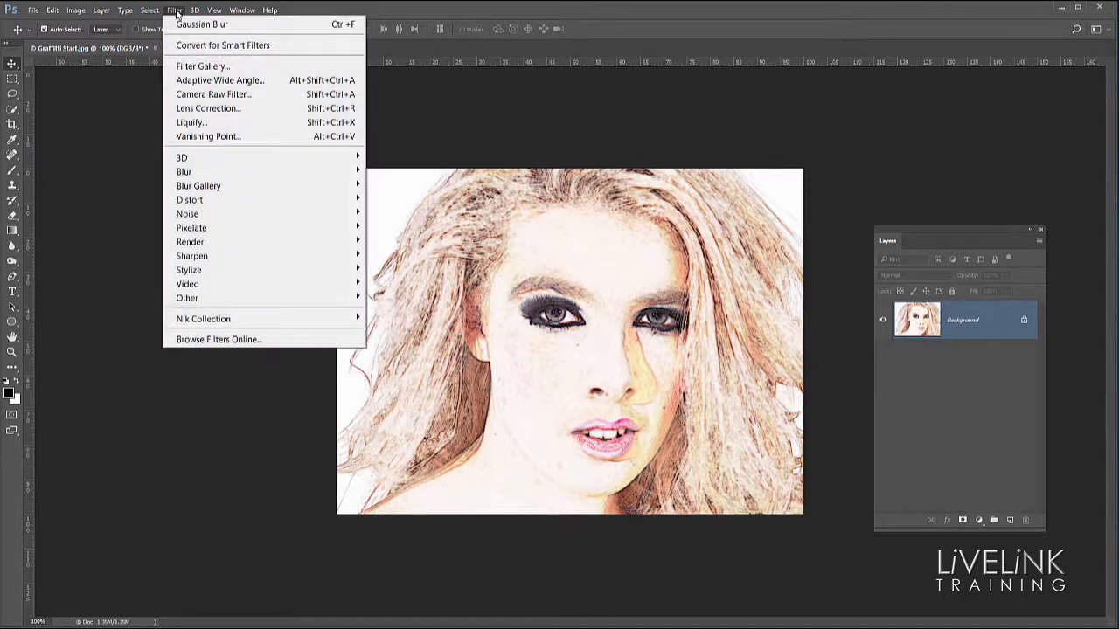
pyautogui.click(250, 66)
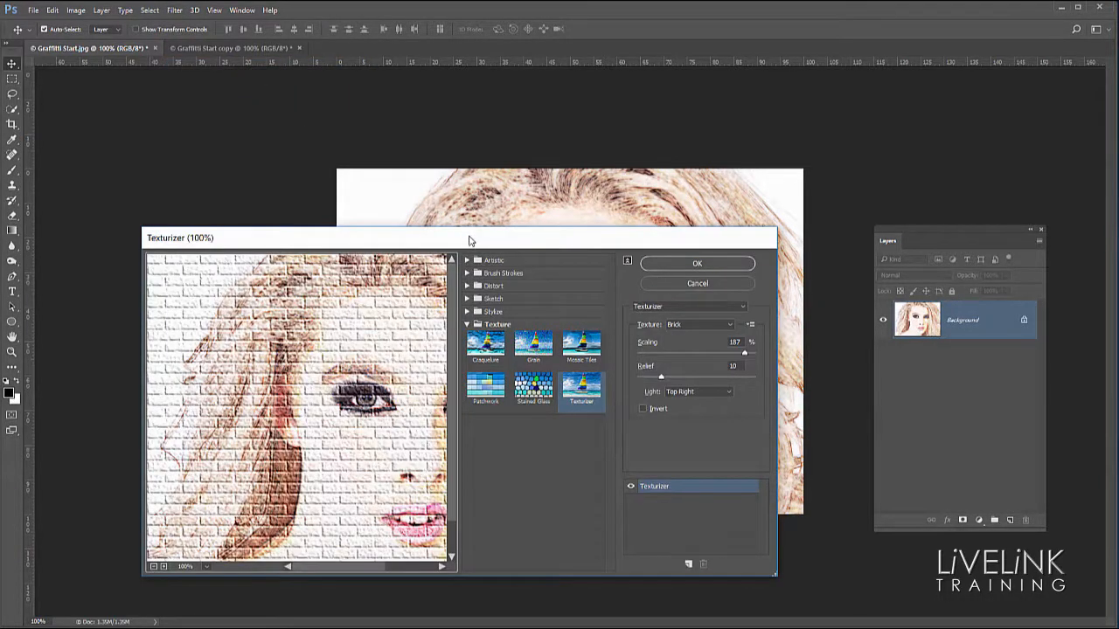
pyautogui.moveTo(470, 241); pyautogui.dragTo(531, 115)
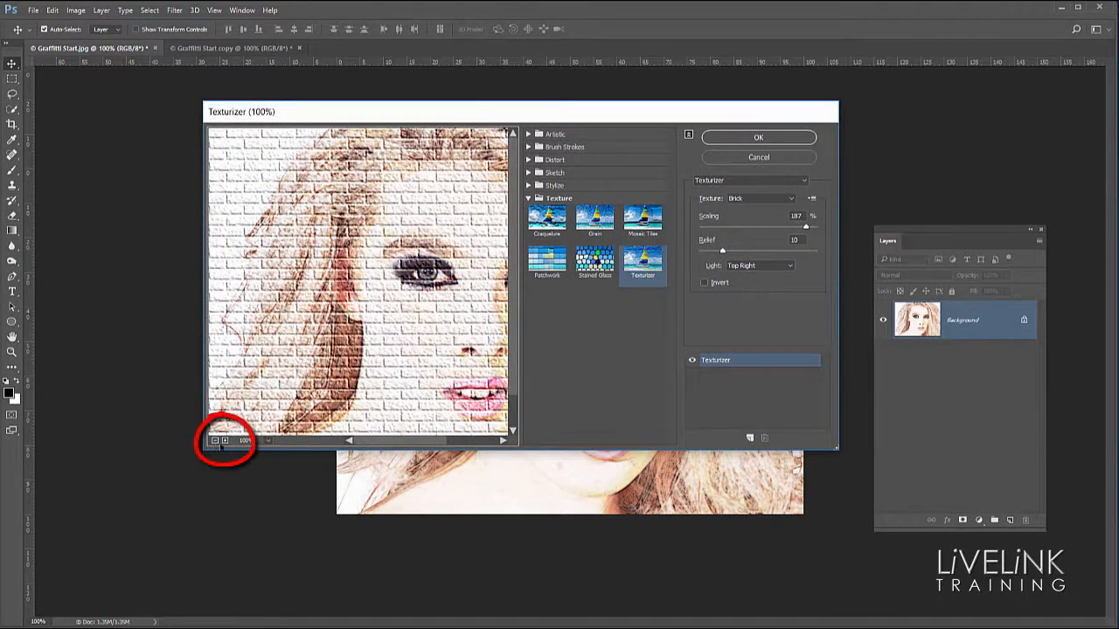
pyautogui.click(214, 441)
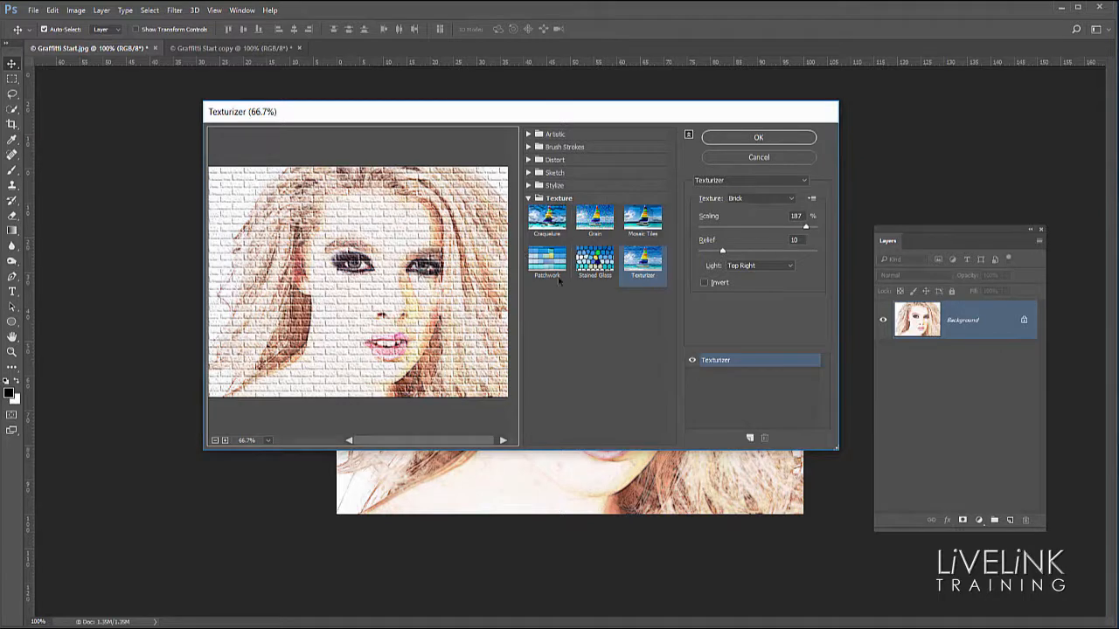
pyautogui.click(644, 270)
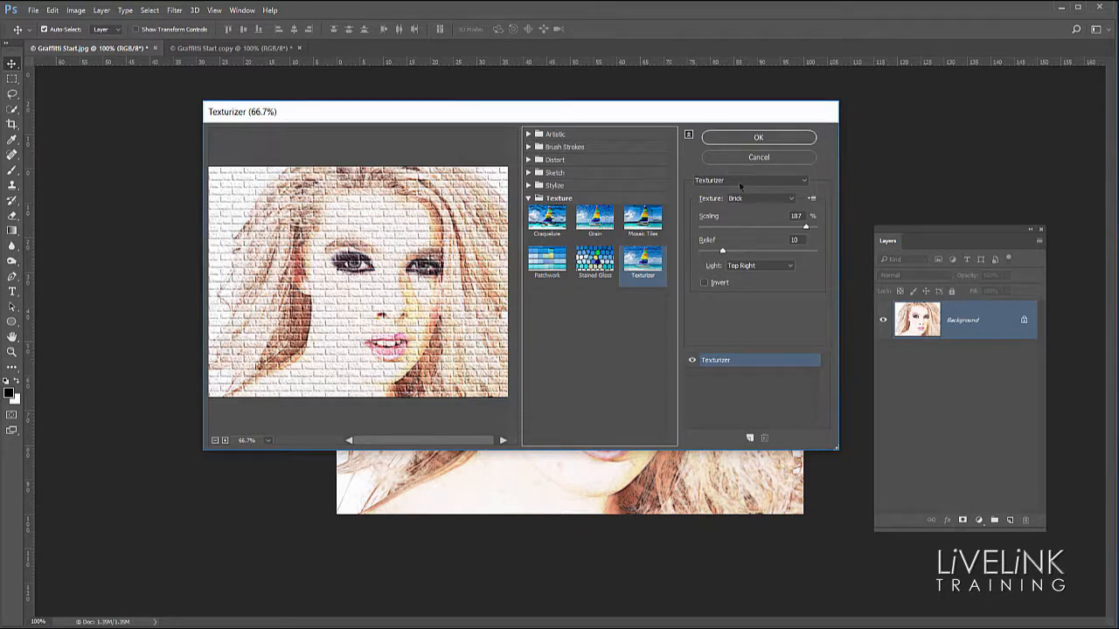
pyautogui.click(786, 199)
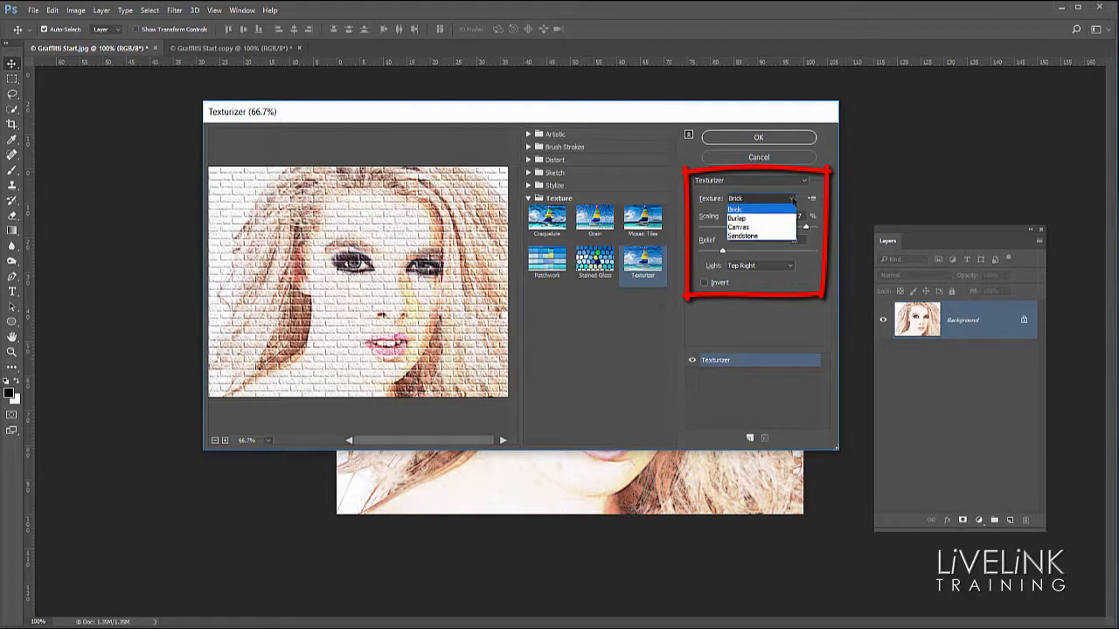
pyautogui.click(765, 210)
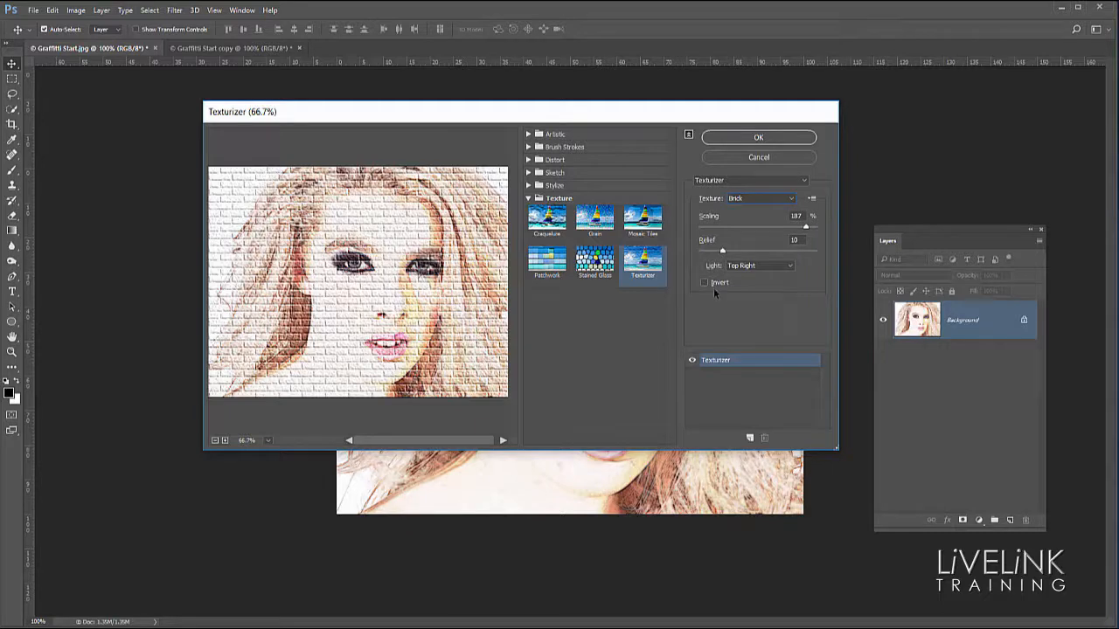
pyautogui.click(759, 139)
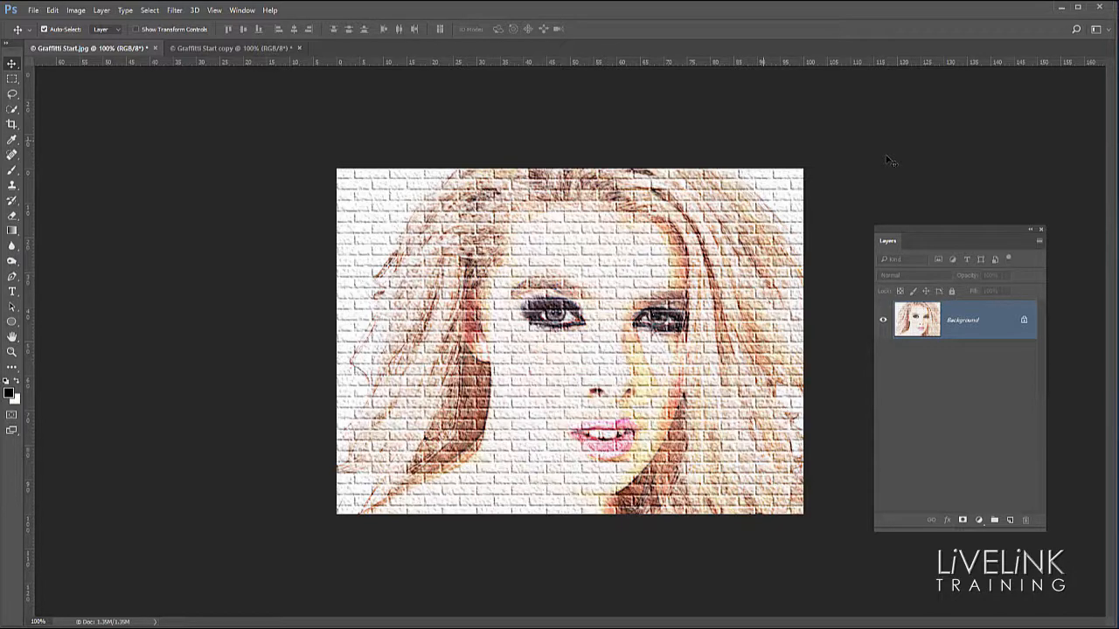
# Duplicate the brick-textured portrait twice, with Layer 1 blended as Multiply and Layer 1 copy as Hard Light.
pyautogui.hotkey('ctrl', 'j')
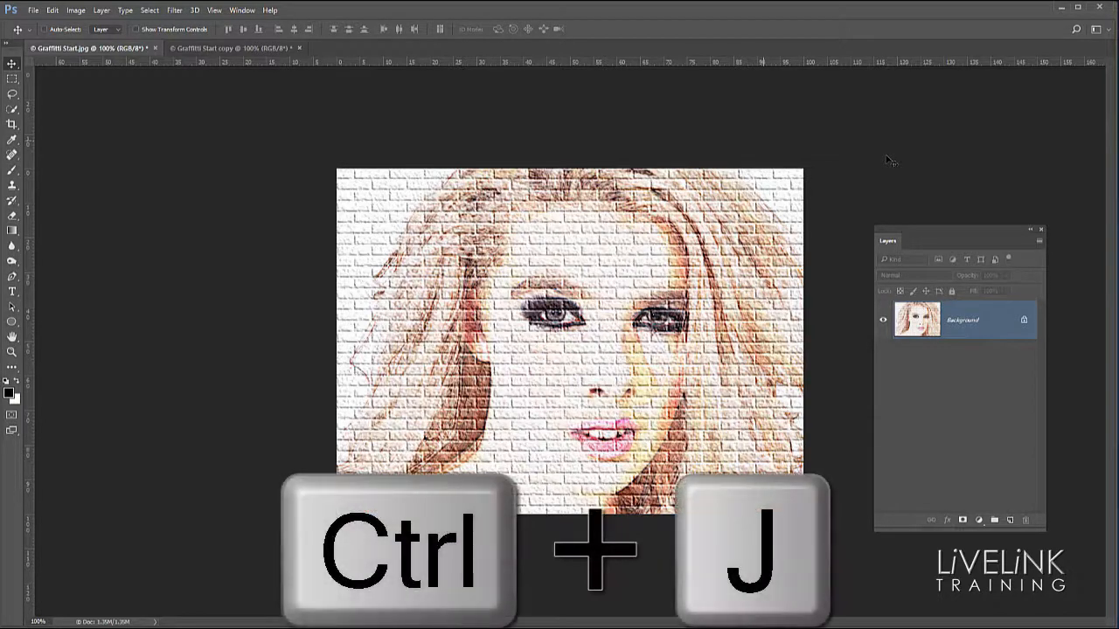
pyautogui.hotkey('ctrl', 'j')
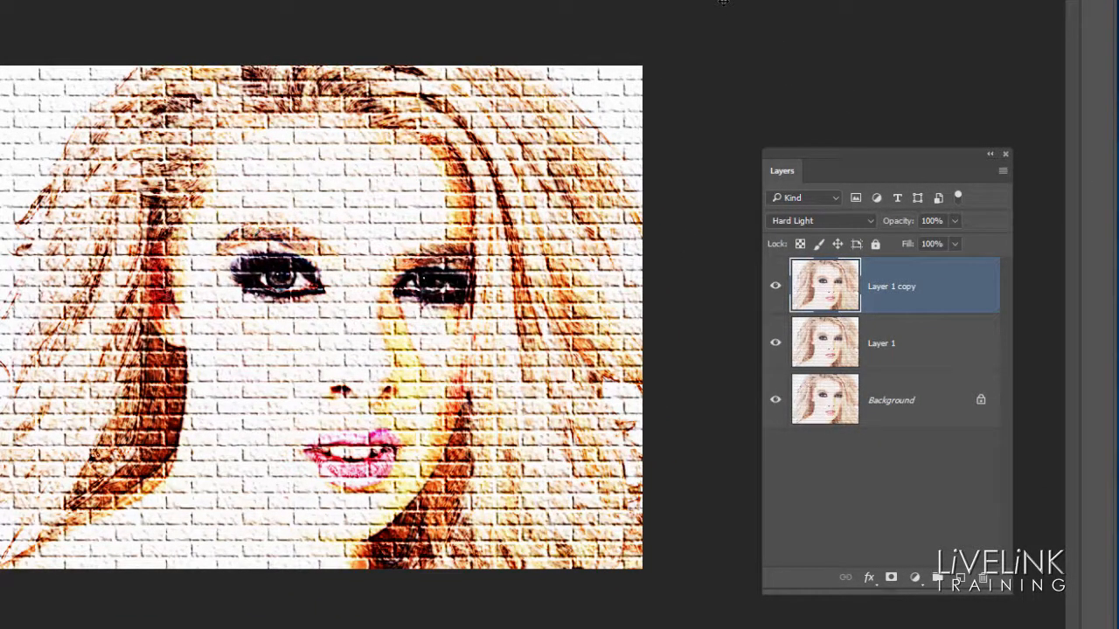
# Try opacities of 20%, 40% and 100% on Layer 1 copy and settle on 50%.
pyautogui.press('2')
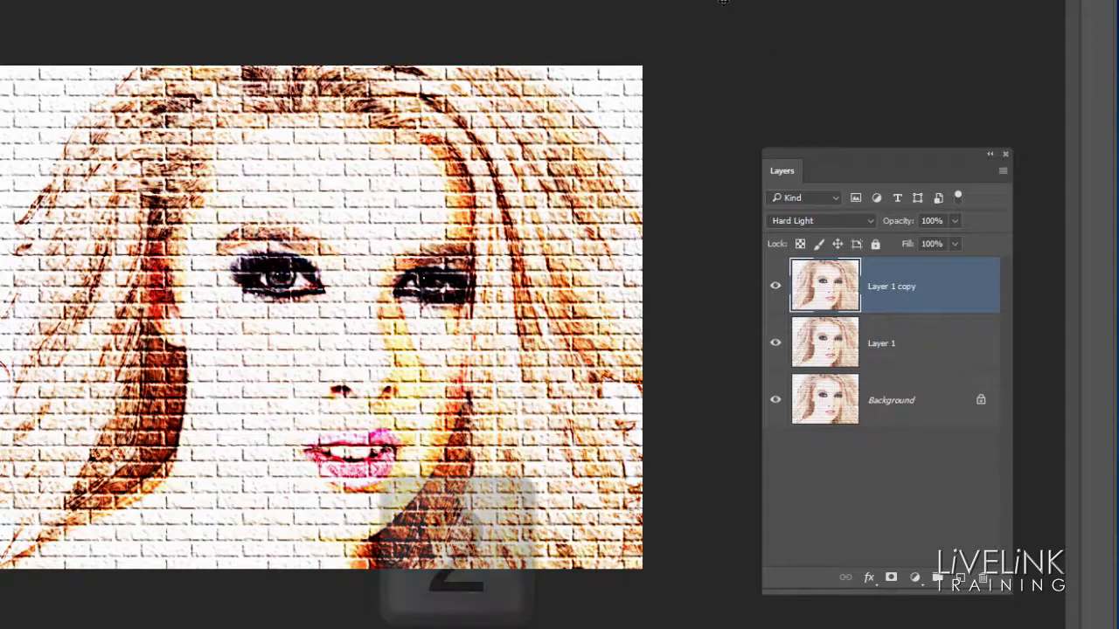
pyautogui.press('2')
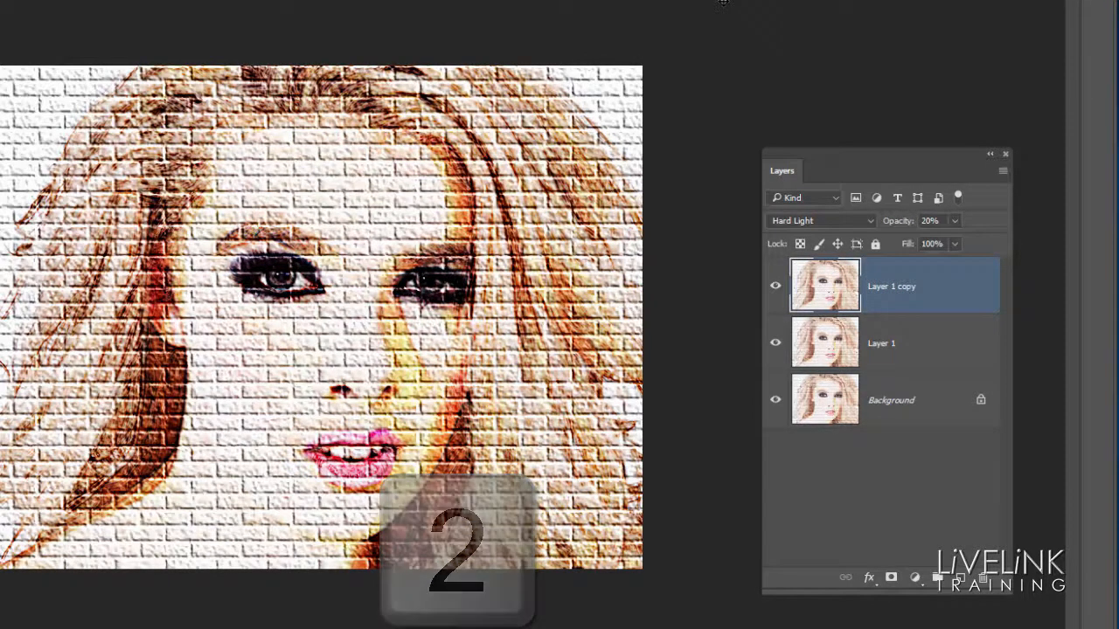
pyautogui.press('4')
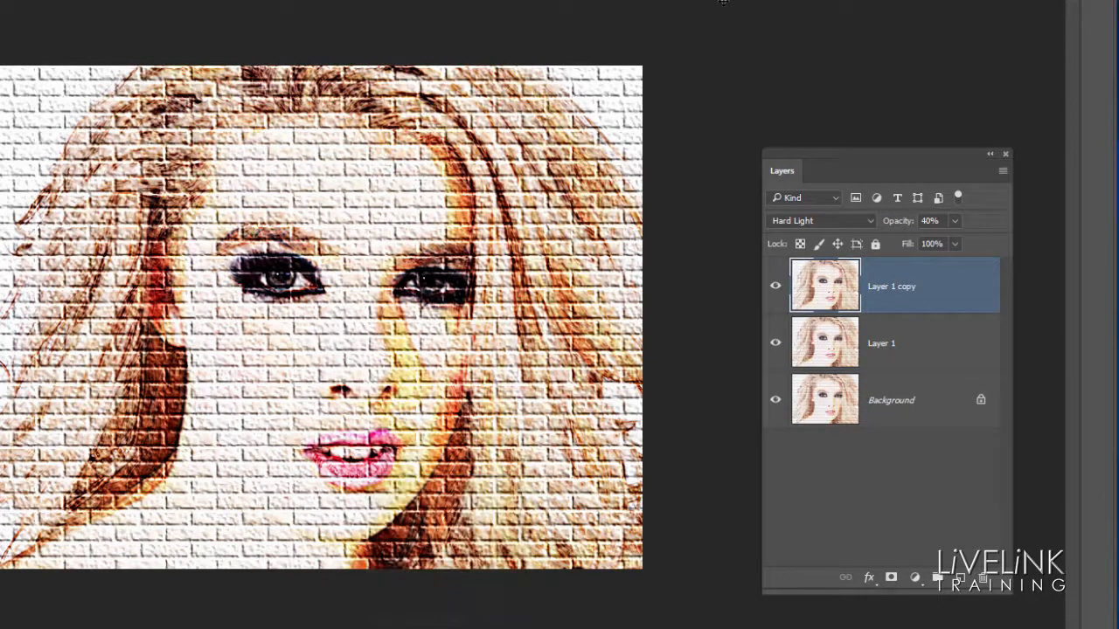
pyautogui.press('5')
pyautogui.press('0')
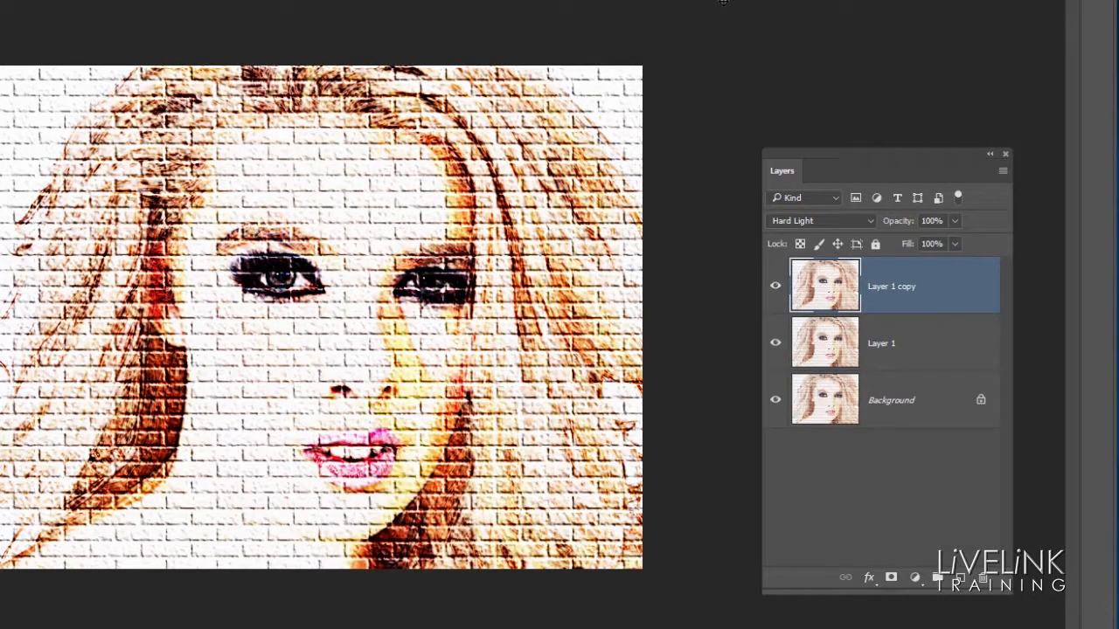
pyautogui.press('5')
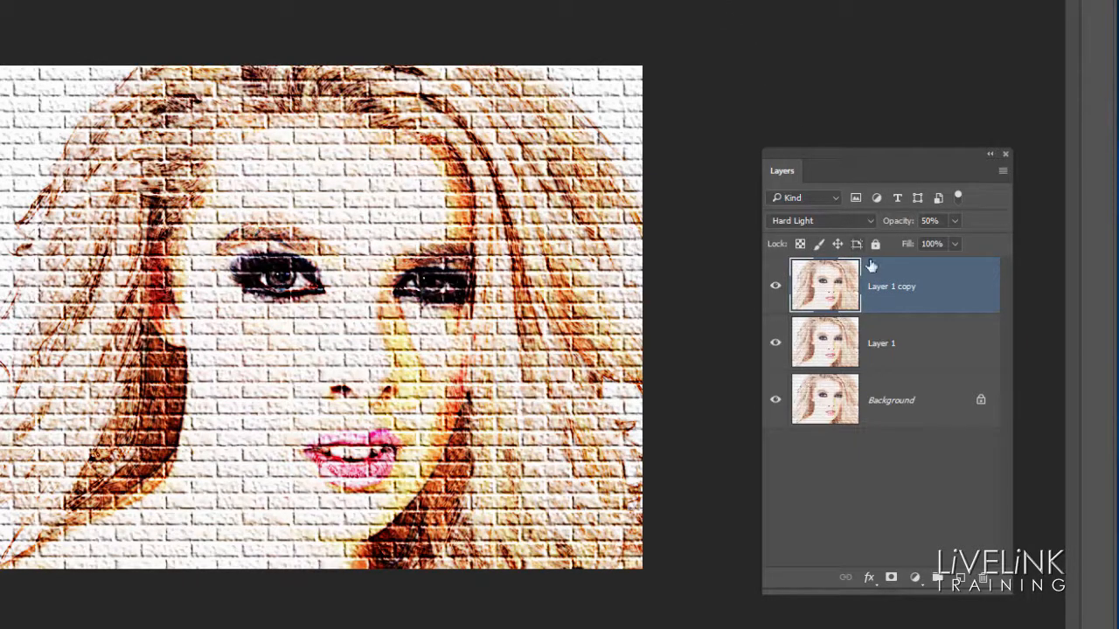
# Reduce Layer 1's opacity to 50% and flatten all layers into a single Background.
pyautogui.click(935, 353)
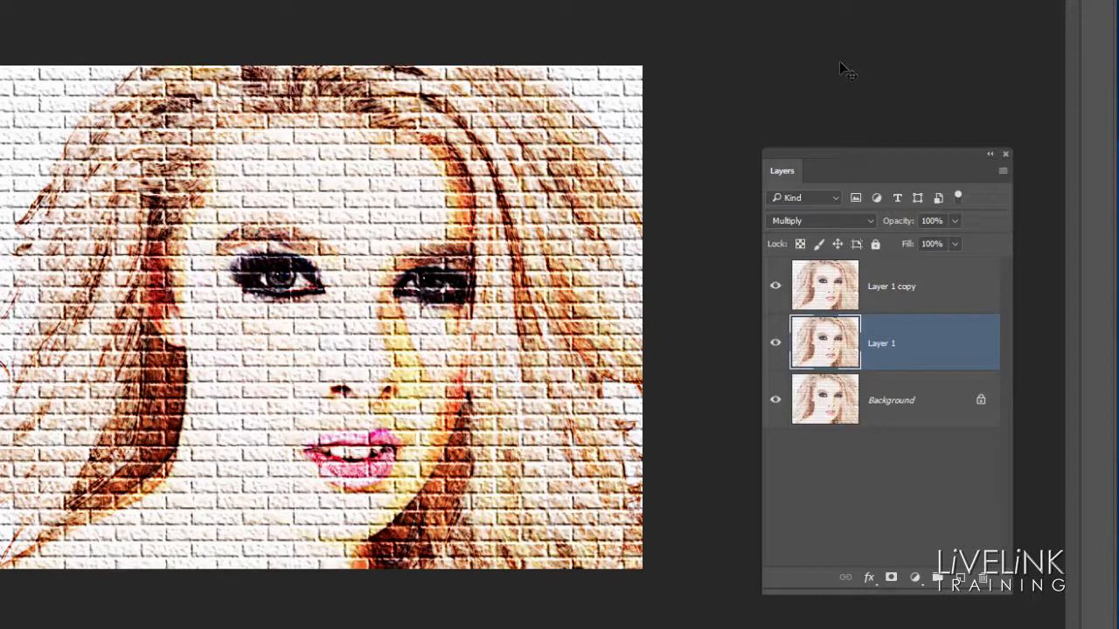
pyautogui.press('2')
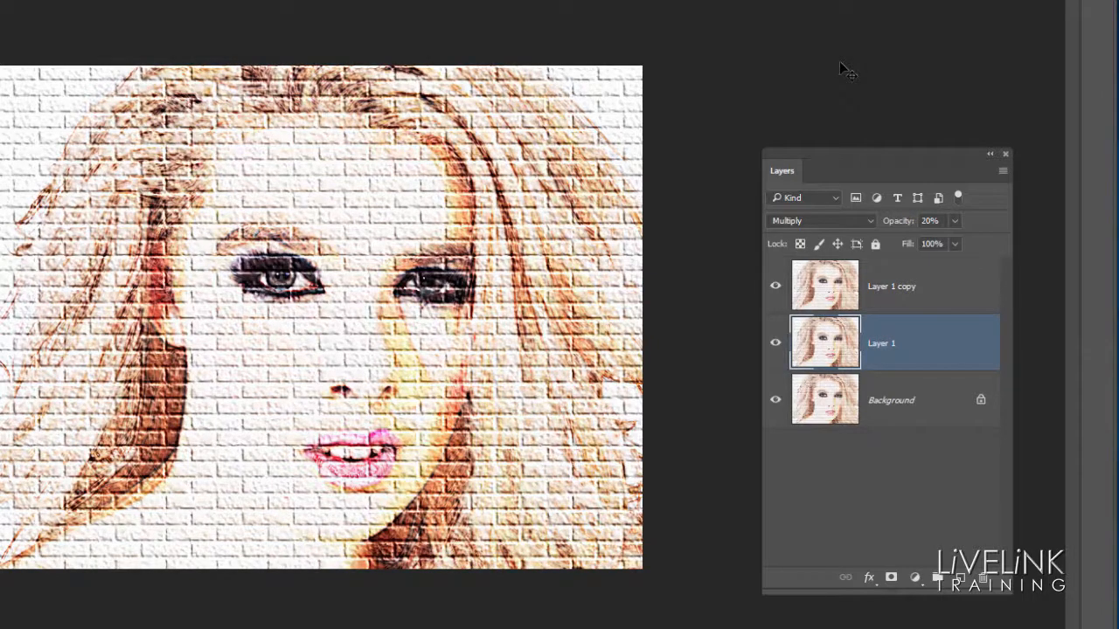
pyautogui.press('4')
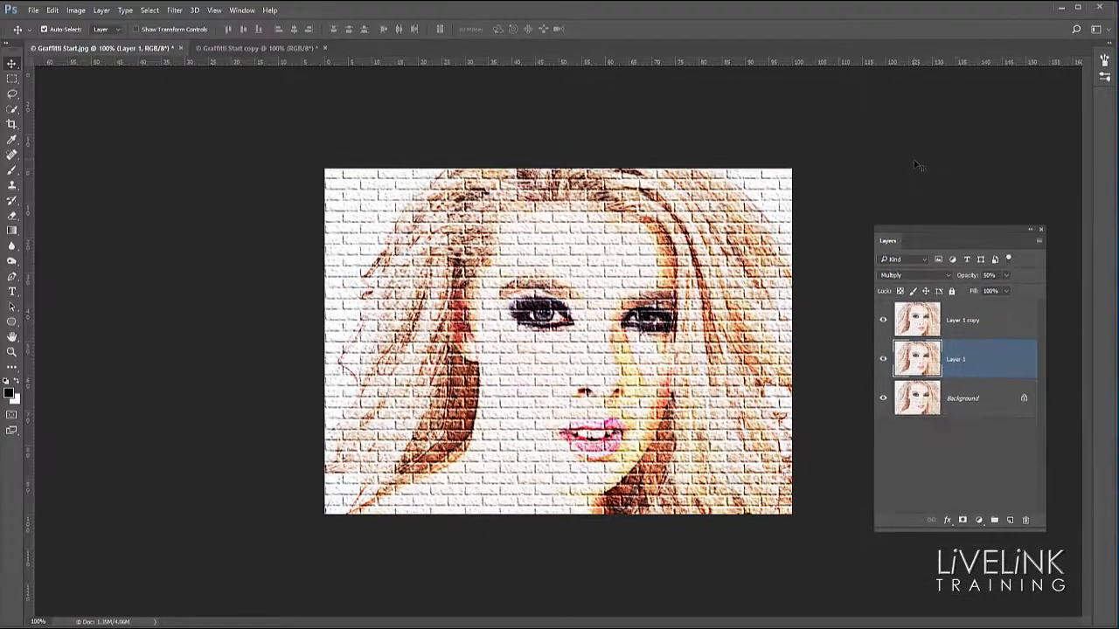
pyautogui.click(1040, 241)
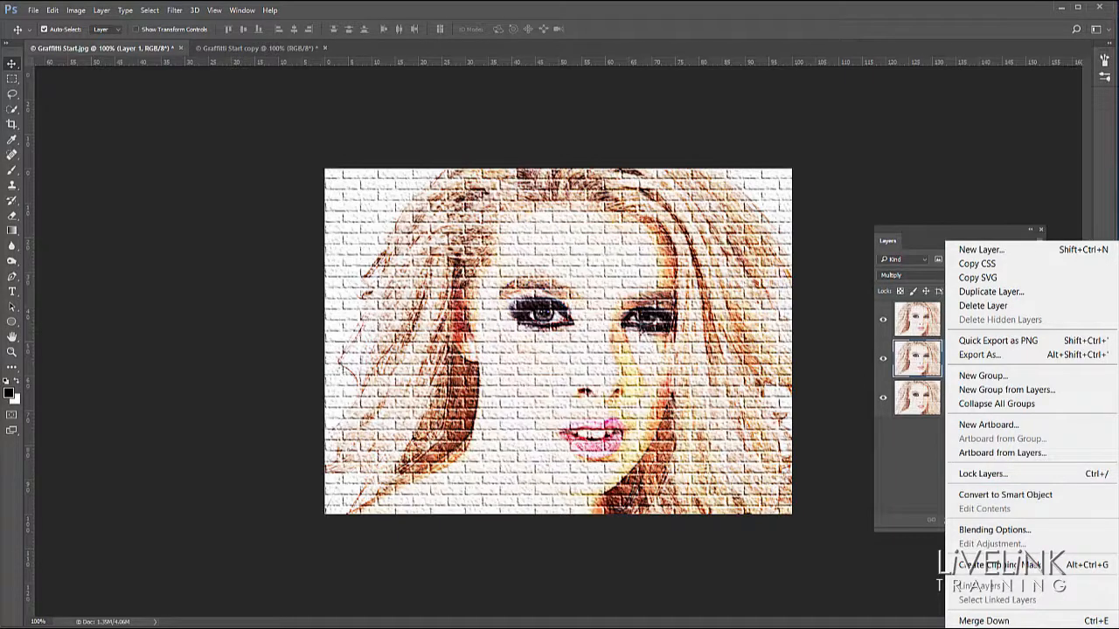
pyautogui.click(983, 628)
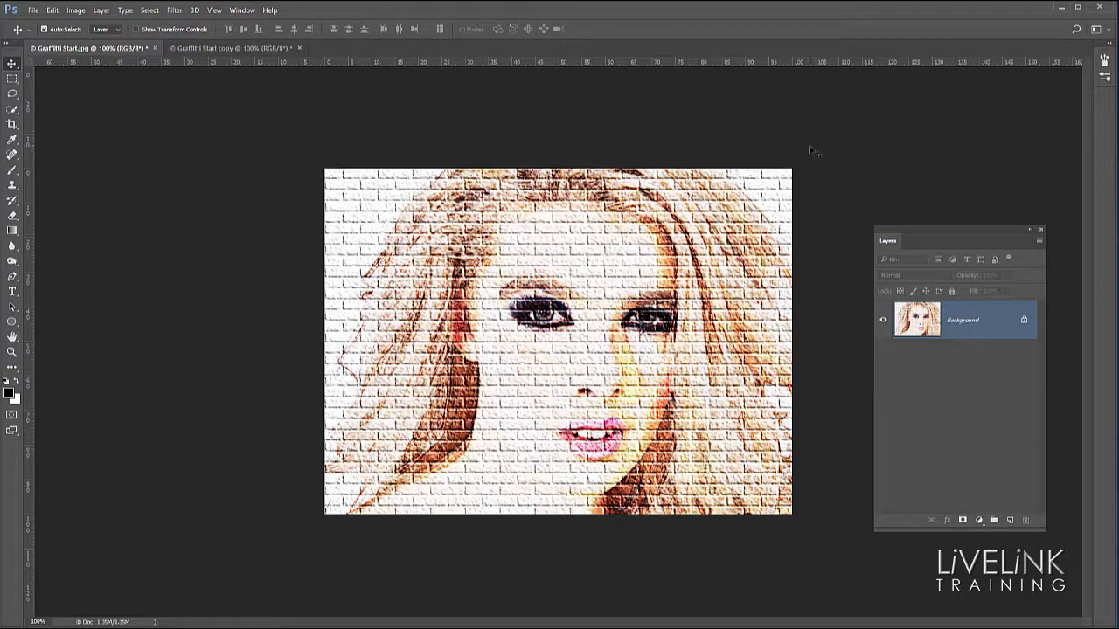